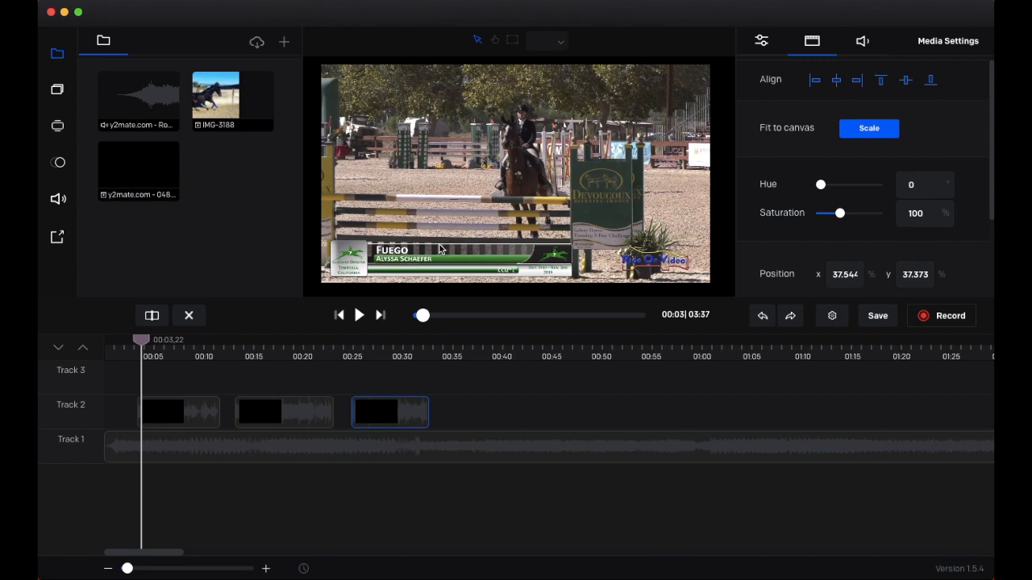
# Step: Shrink the first Track 2 clip's picture and move it to the upper-left corner of the visible preview
pyautogui.click(521, 168)
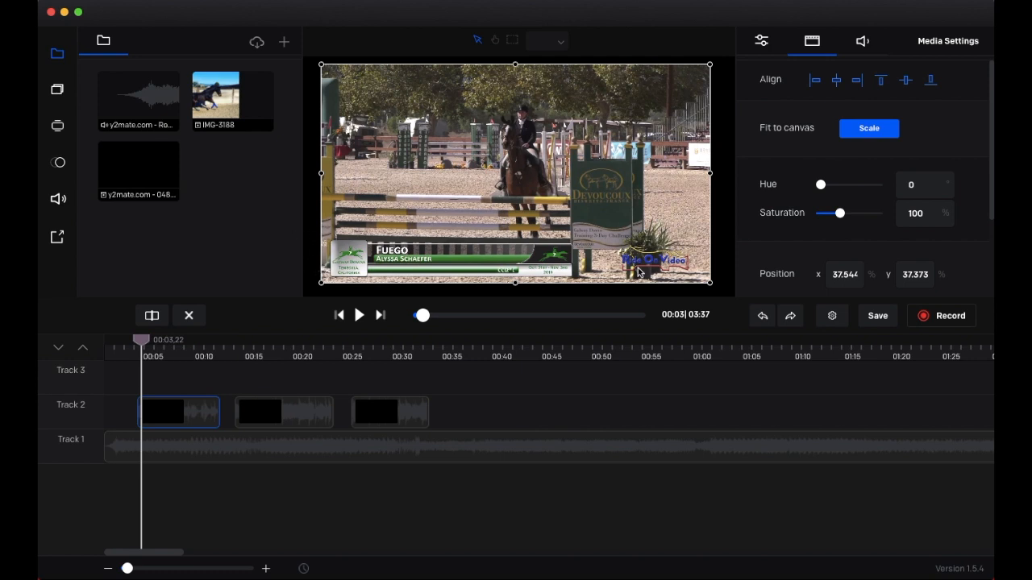
pyautogui.moveTo(637, 264); pyautogui.dragTo(563, 204)
pyautogui.moveTo(481, 149)
pyautogui.mouseDown()
pyautogui.moveTo(465, 158)
pyautogui.moveTo(465, 148)
pyautogui.mouseUp()
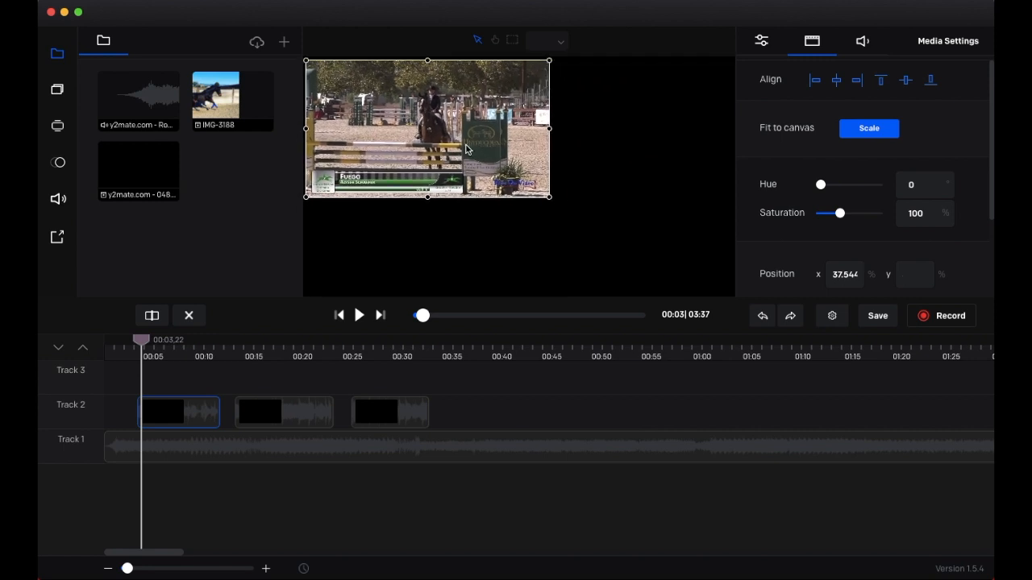
# Step: Place the second clip on Track 3 above the first, shrink its picture and shift it to the right of the first clip's picture
pyautogui.moveTo(286, 405); pyautogui.dragTo(188, 376)
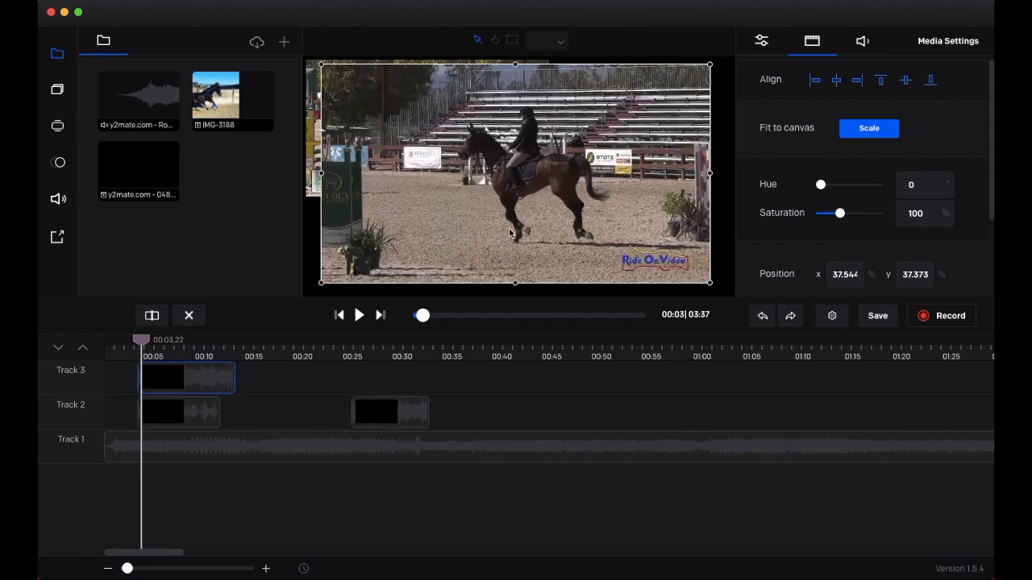
pyautogui.moveTo(714, 286); pyautogui.dragTo(605, 207)
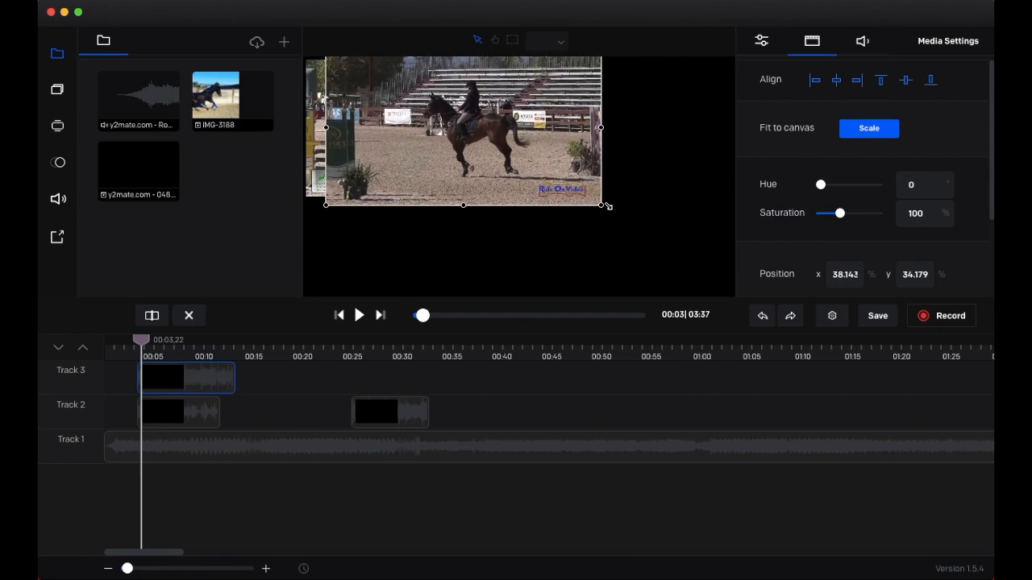
pyautogui.moveTo(539, 169); pyautogui.dragTo(663, 197)
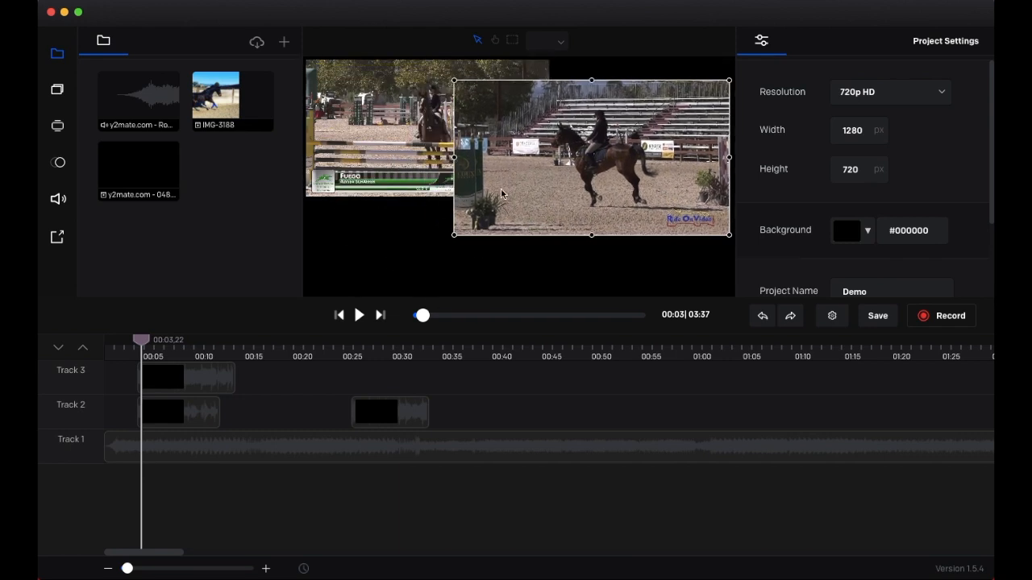
# Step: Return the second clip to Track 2 between the other two clips, and enlarge the first clip's picture to nearly fill the preview
pyautogui.moveTo(194, 373); pyautogui.dragTo(290, 410)
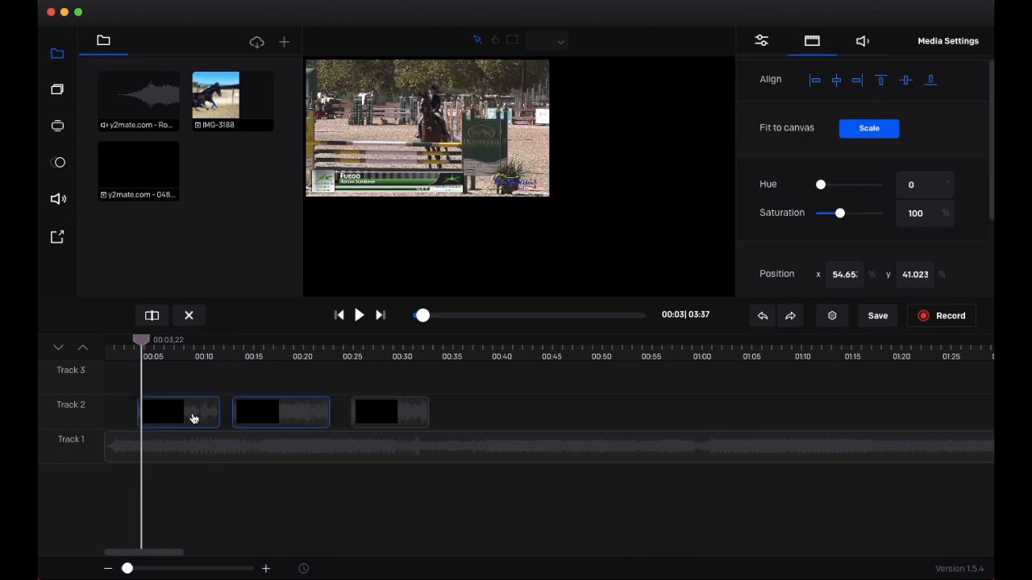
pyautogui.click(425, 165)
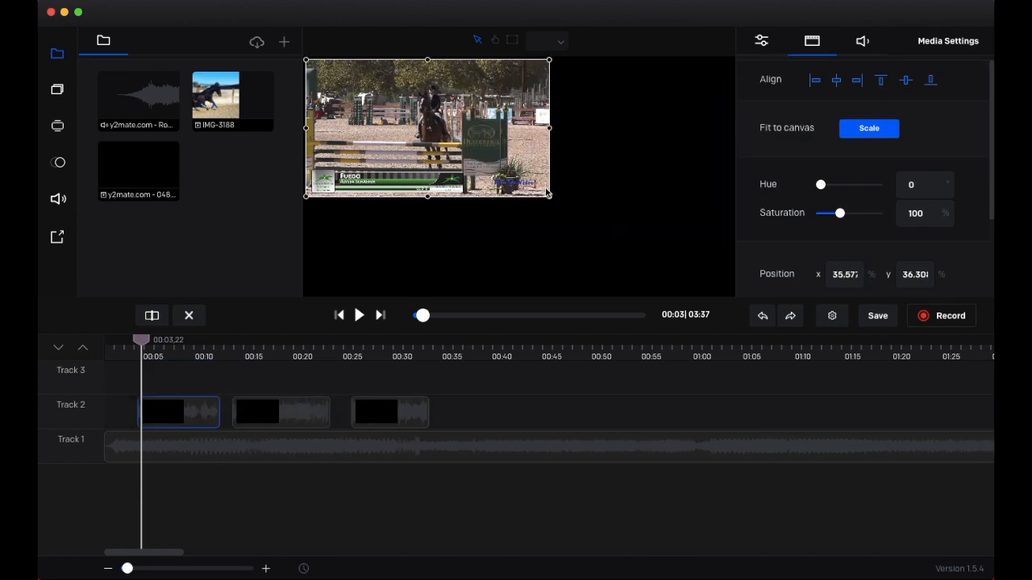
pyautogui.moveTo(572, 210); pyautogui.dragTo(725, 295)
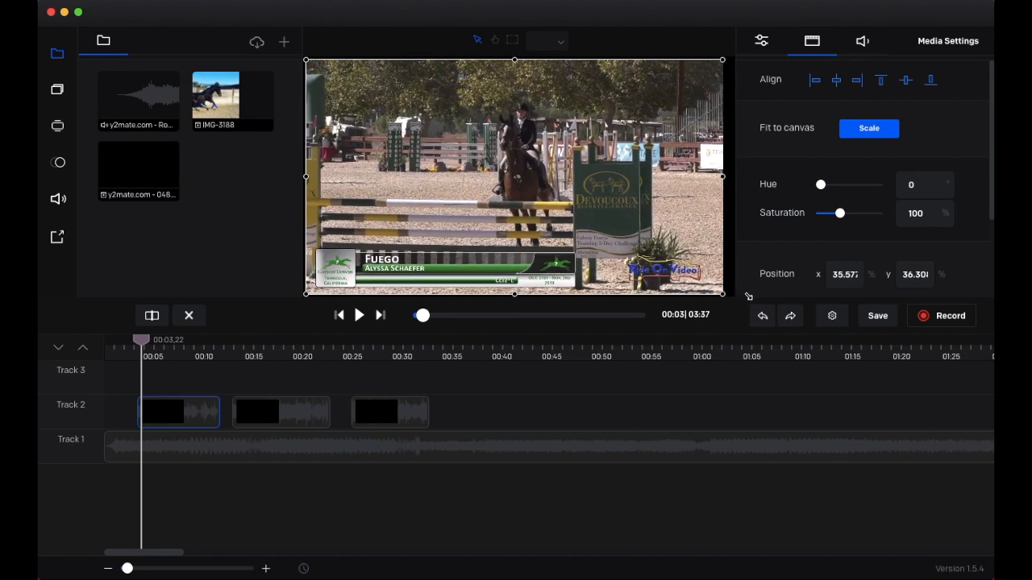
pyautogui.moveTo(673, 268); pyautogui.dragTo(678, 269)
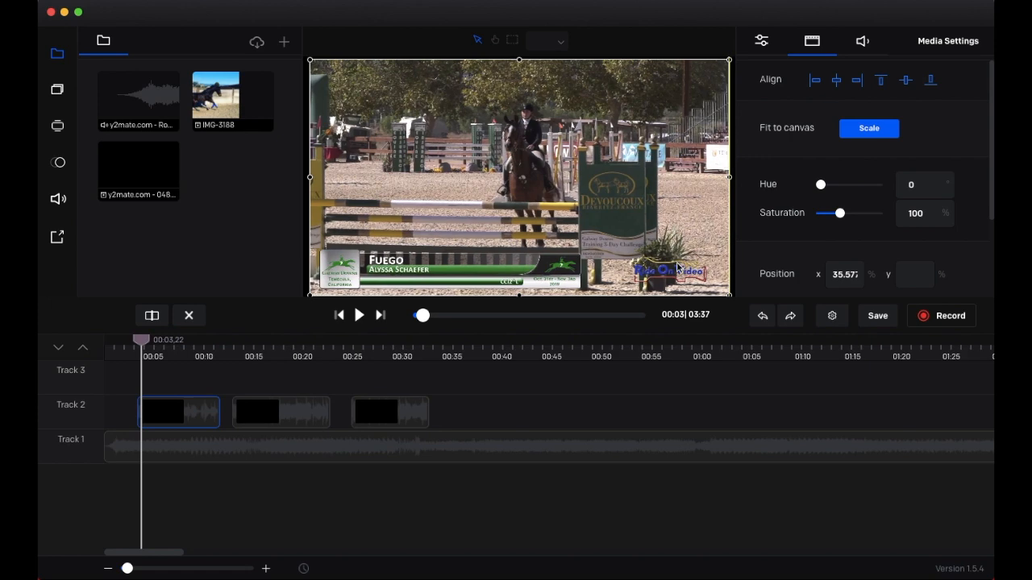
# Step: View the preview at 200% zoom and at 25% zoom to see the whole canvas around the clip
pyautogui.click(560, 41)
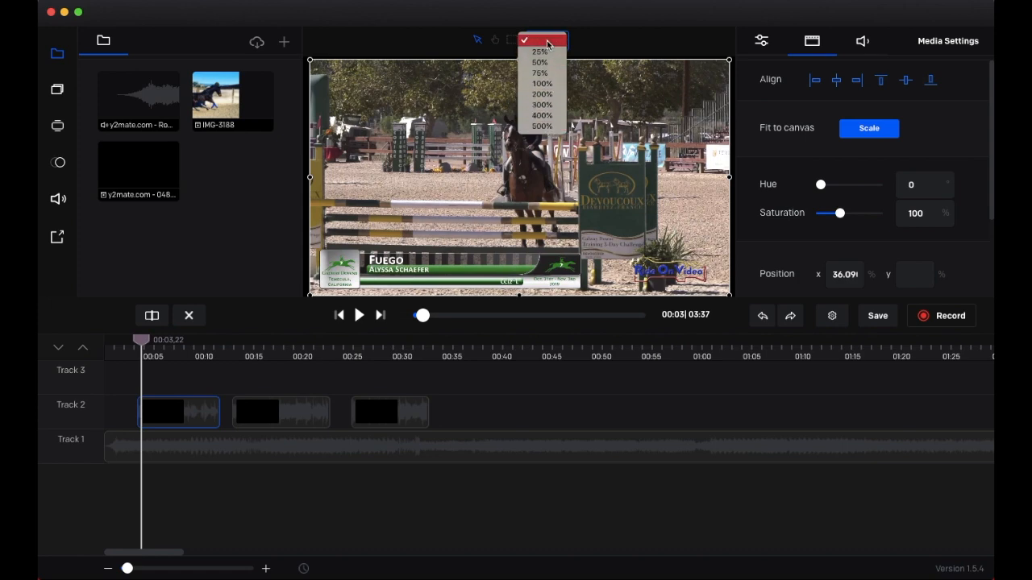
pyautogui.click(551, 95)
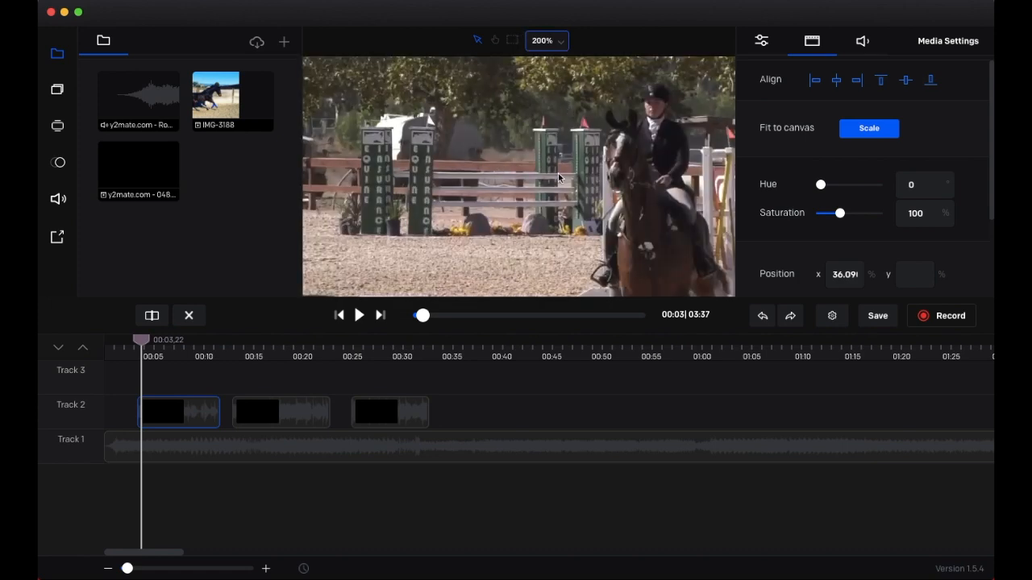
pyautogui.click(565, 47)
pyautogui.click(548, 4)
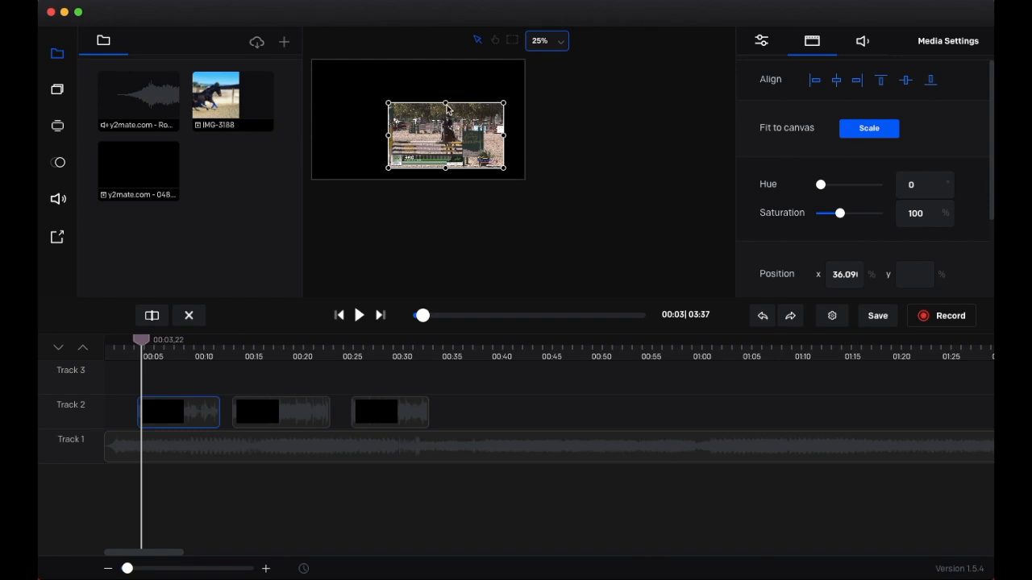
# Step: Move the first clip's picture to the canvas's lower-right corner and back inward to about x 16.2%, y 27.8%
pyautogui.moveTo(439, 127); pyautogui.dragTo(456, 141)
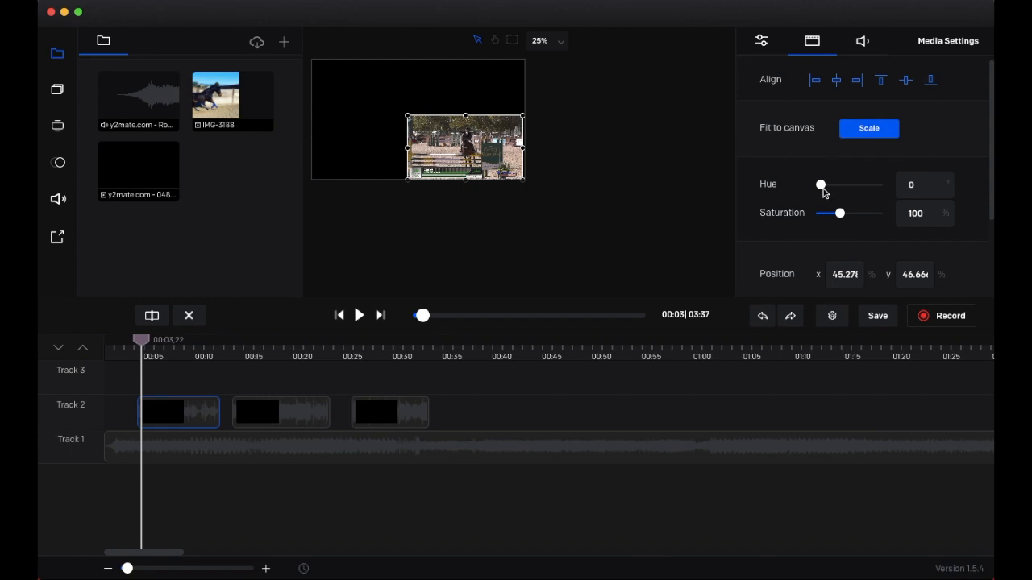
pyautogui.scroll(-1, 823, 190)
pyautogui.scroll(-1, 818, 189)
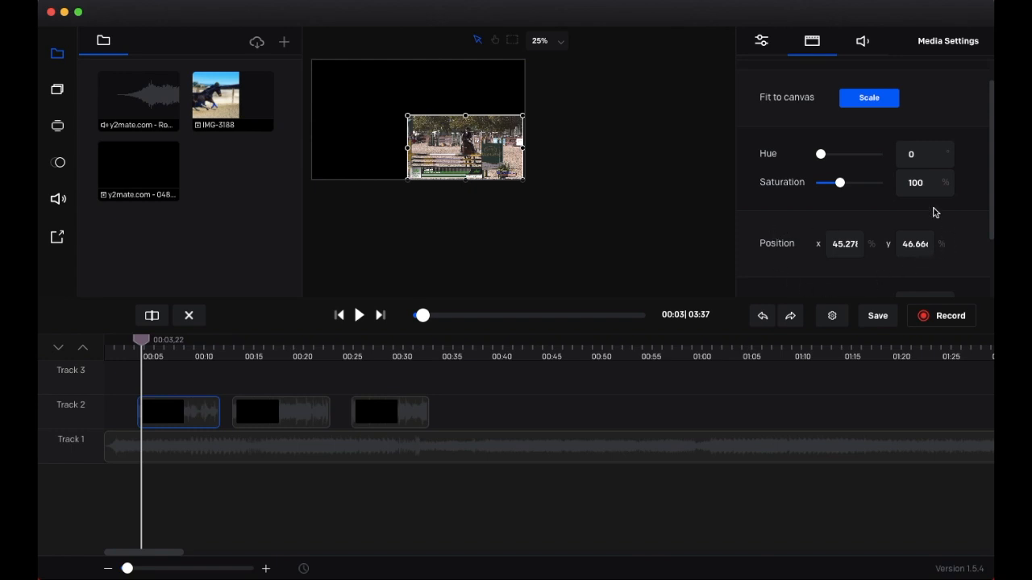
pyautogui.moveTo(449, 135); pyautogui.dragTo(402, 117)
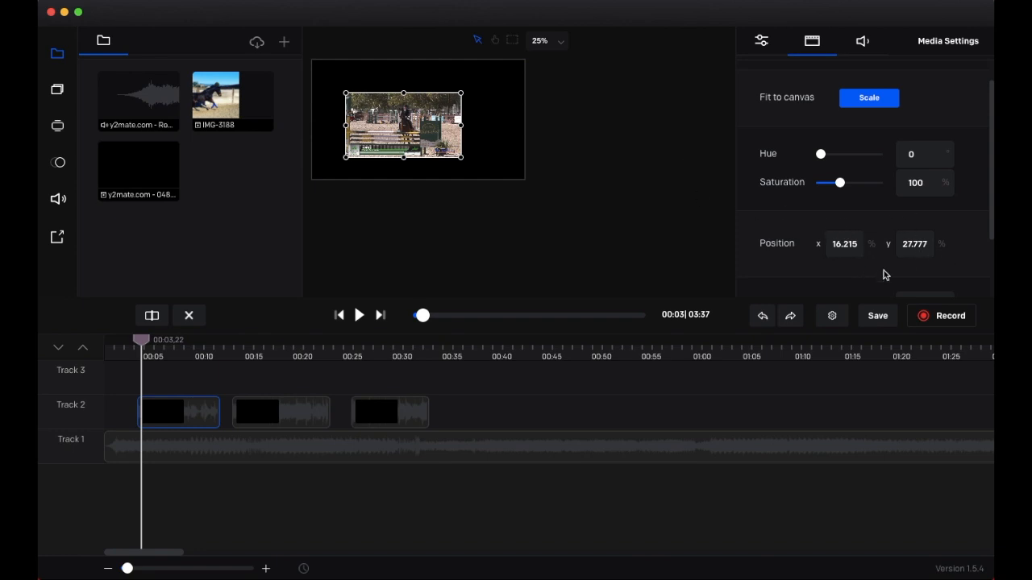
pyautogui.scroll(2, 924, 245)
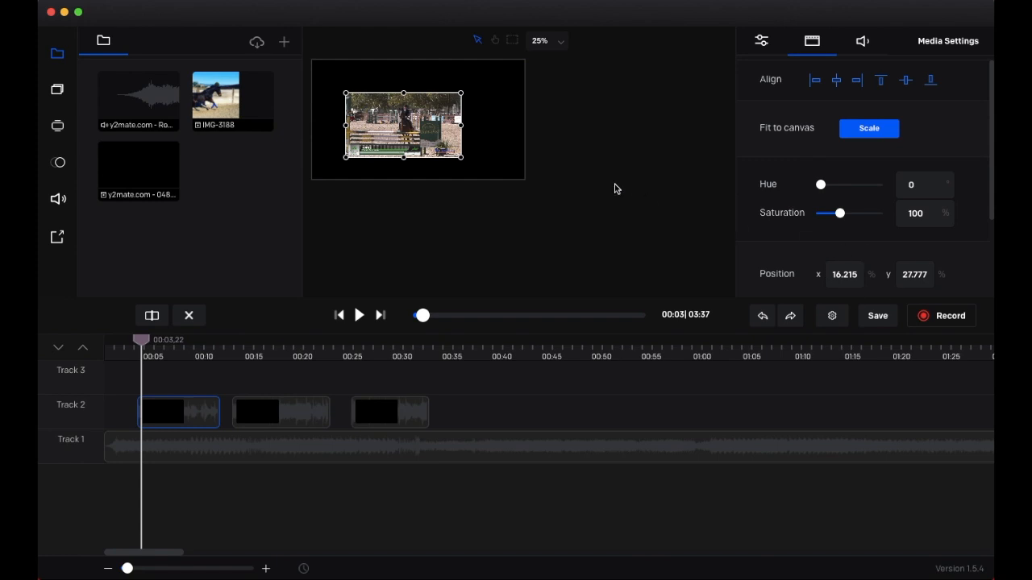
# Step: Scale the first clip to fit the canvas and slightly reduce its picture from the lower-right corner
pyautogui.click(867, 131)
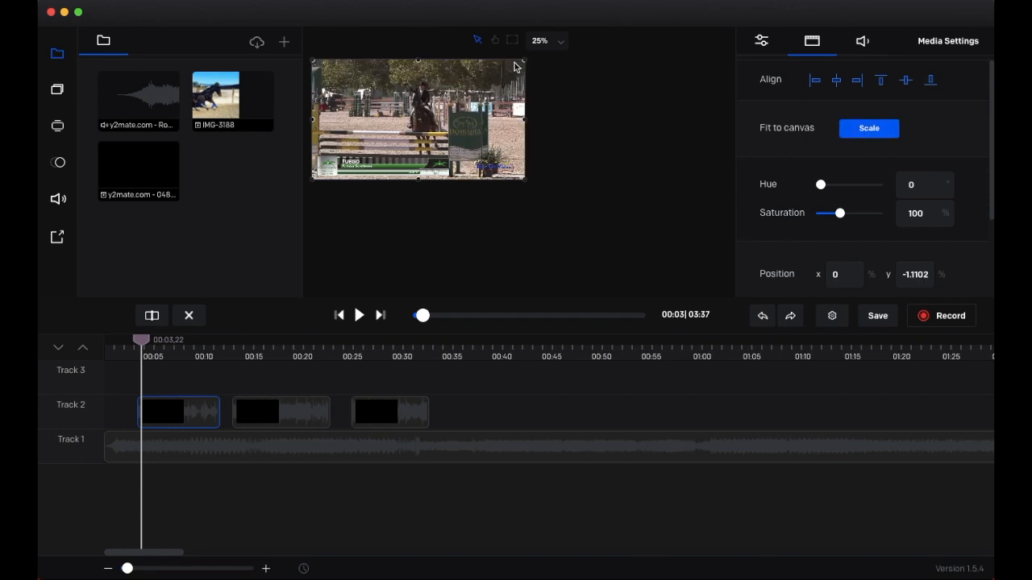
pyautogui.moveTo(525, 179)
pyautogui.mouseDown()
pyautogui.moveTo(689, 256)
pyautogui.moveTo(510, 181)
pyautogui.mouseUp()
pyautogui.click(510, 182)
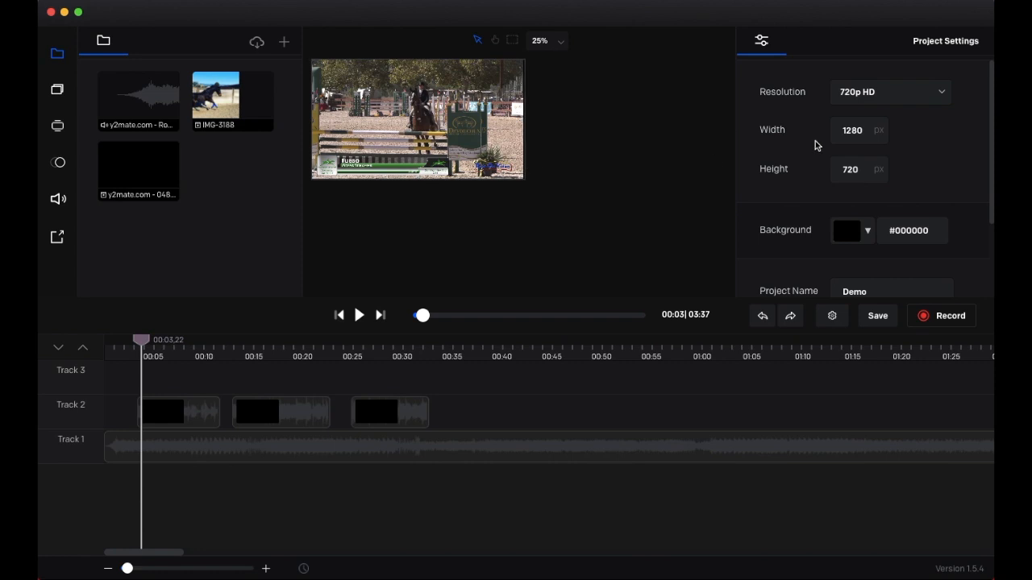
pyautogui.click(457, 121)
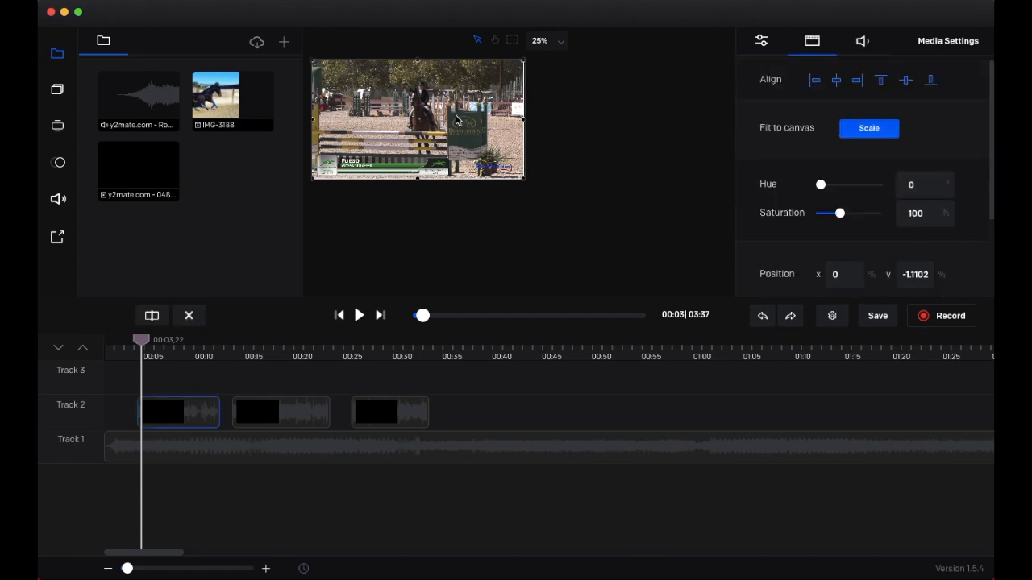
# Step: Set the preview zoom to 100% and scale the first clip to fit the canvas again
pyautogui.click(559, 41)
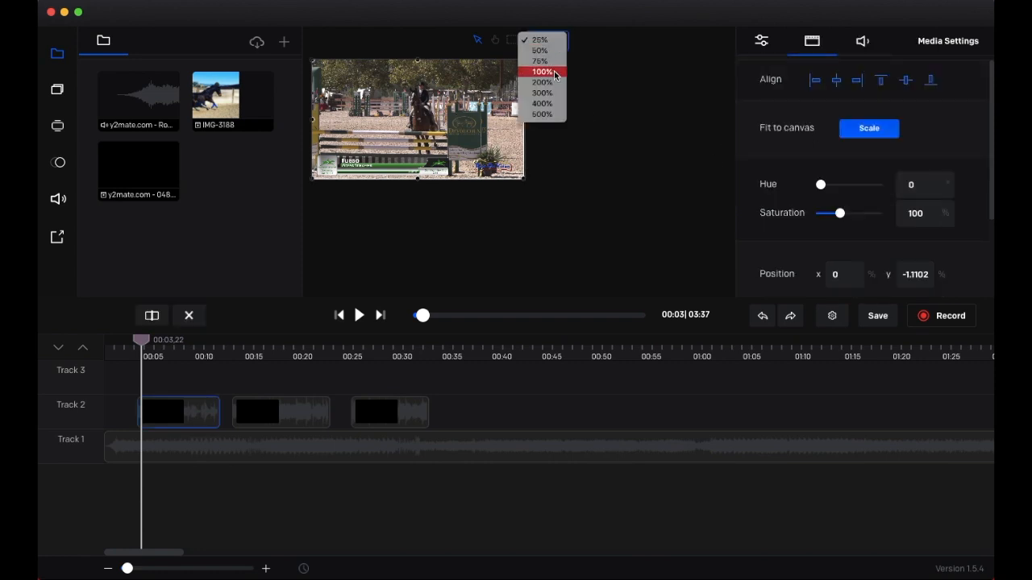
pyautogui.click(544, 72)
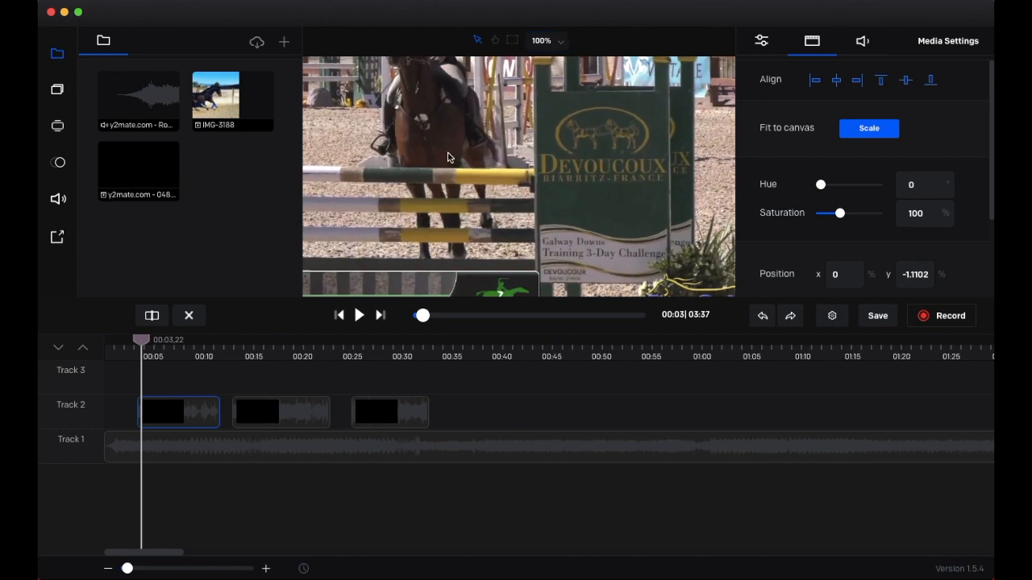
pyautogui.click(875, 134)
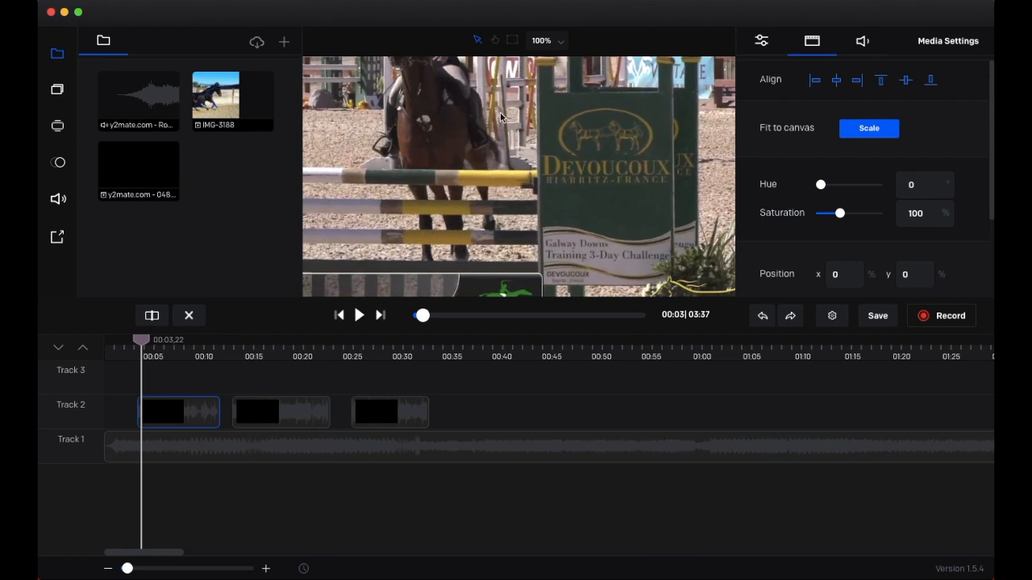
# Step: At 75% preview zoom, reposition the first clip's picture and shrink it from its lower-right corner
pyautogui.click(560, 42)
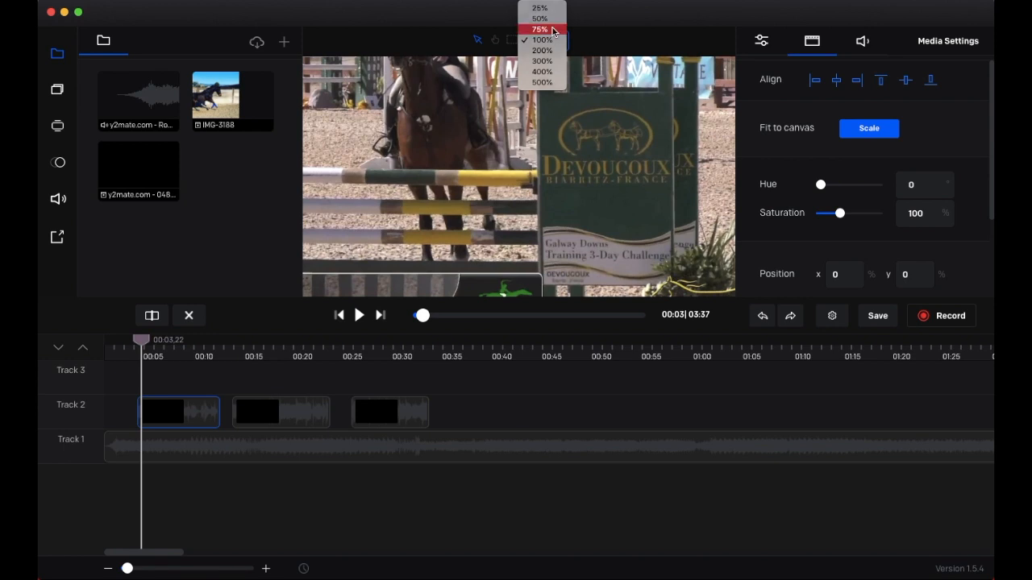
pyautogui.click(553, 30)
pyautogui.moveTo(641, 182); pyautogui.dragTo(621, 149)
pyautogui.moveTo(661, 120); pyautogui.dragTo(716, 107)
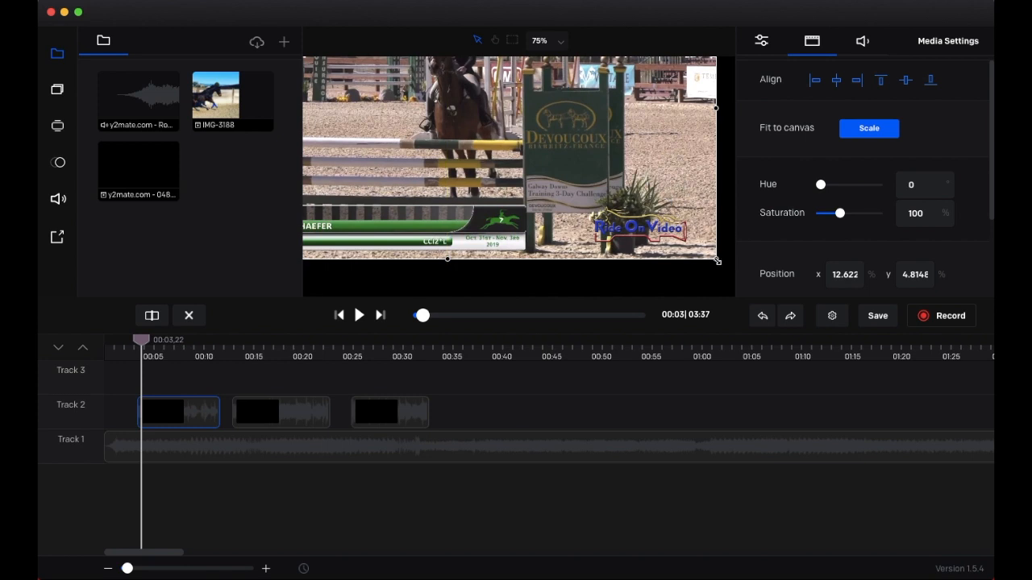
pyautogui.moveTo(716, 260); pyautogui.dragTo(624, 199)
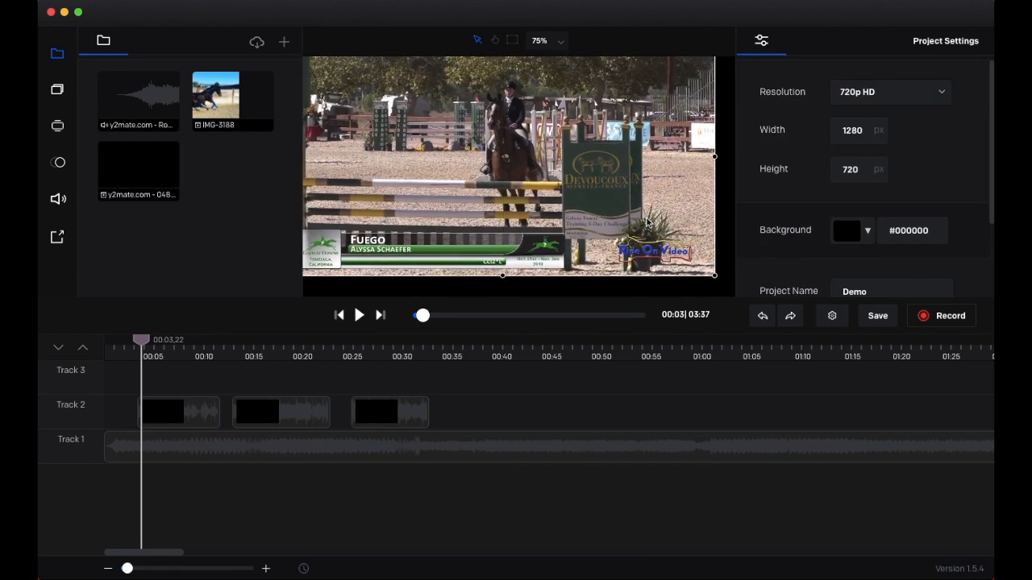
pyautogui.moveTo(715, 278); pyautogui.dragTo(609, 210)
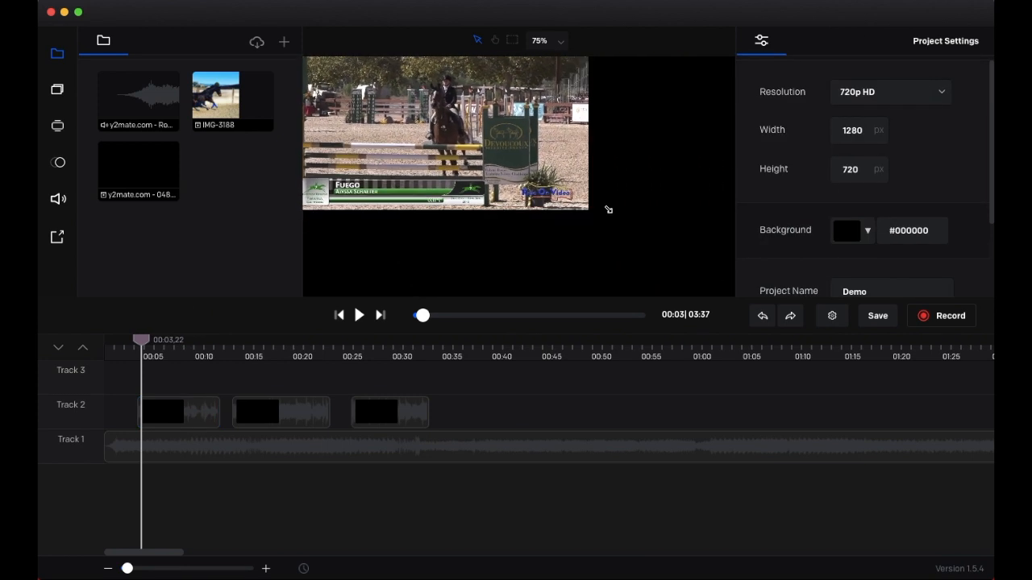
pyautogui.moveTo(485, 112); pyautogui.dragTo(529, 141)
# Step: At 100% preview zoom, move the first clip's picture and stretch its corners until it fills the visible preview
pyautogui.click(554, 42)
pyautogui.click(551, 51)
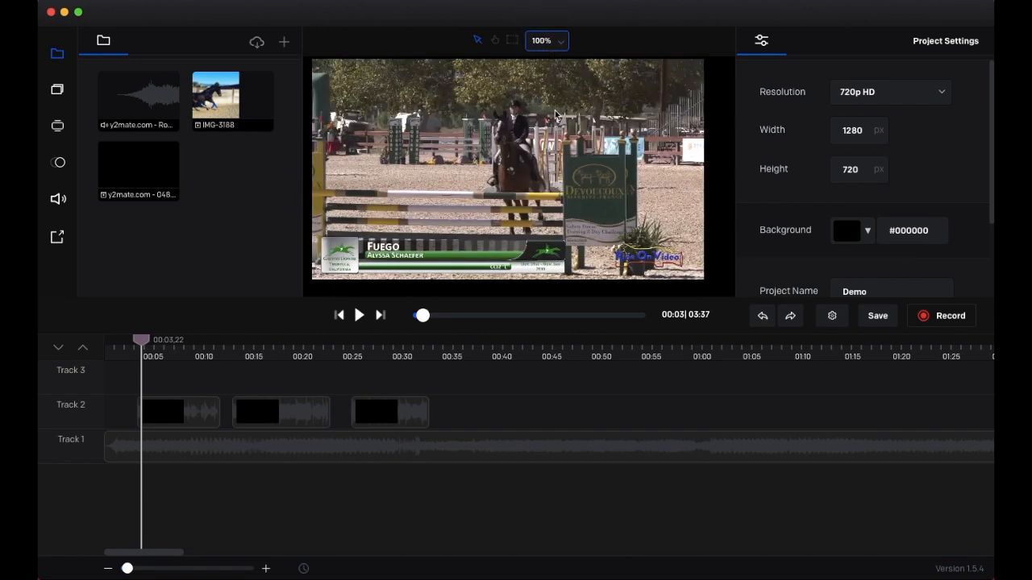
pyautogui.click(560, 171)
pyautogui.moveTo(560, 171); pyautogui.dragTo(568, 180)
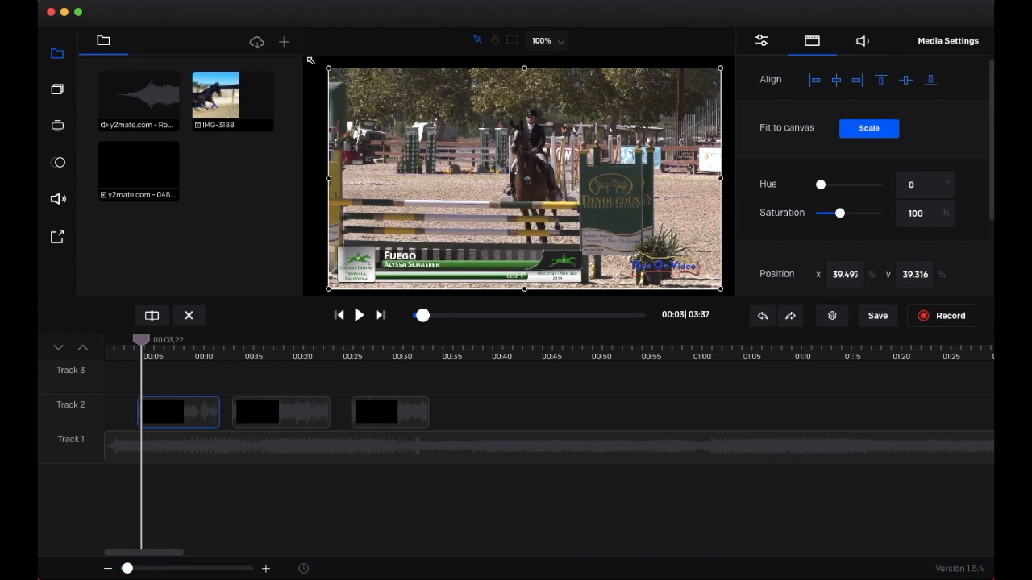
pyautogui.moveTo(310, 60); pyautogui.dragTo(310, 60)
pyautogui.moveTo(721, 289); pyautogui.dragTo(731, 294)
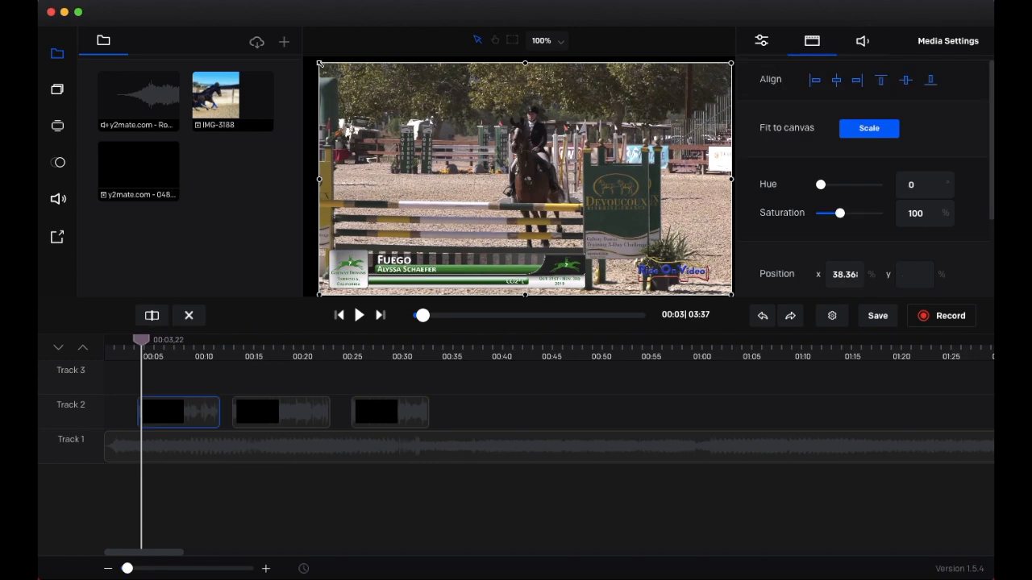
pyautogui.moveTo(319, 62); pyautogui.dragTo(306, 56)
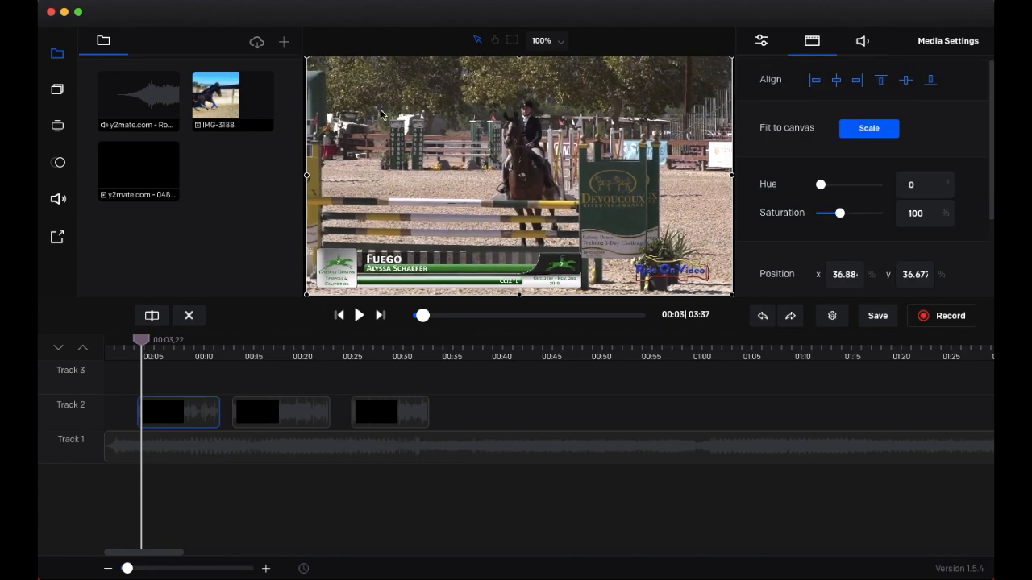
pyautogui.moveTo(434, 140); pyautogui.dragTo(472, 147)
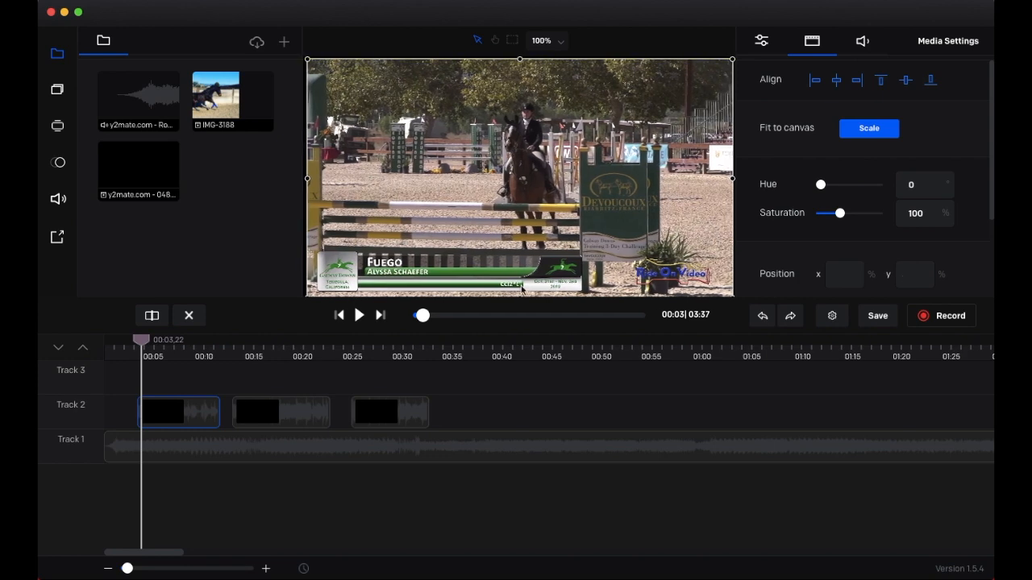